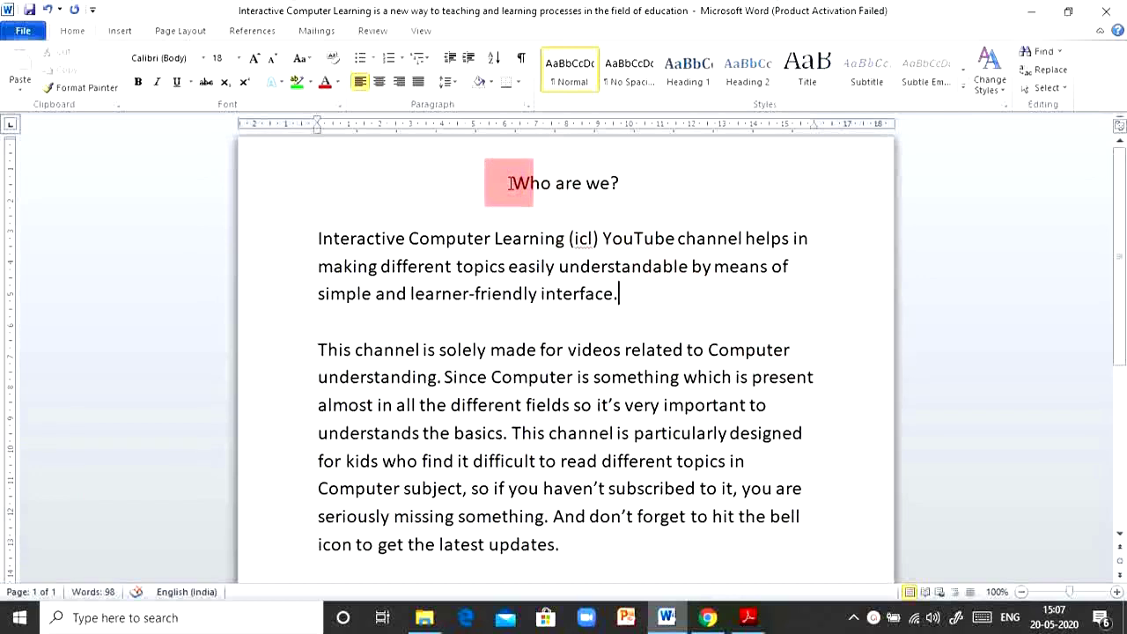
Apply a yellow text highlight to the 'Who are we?' heading.
{"action": "triple_click", "coordinate": [510, 182]}
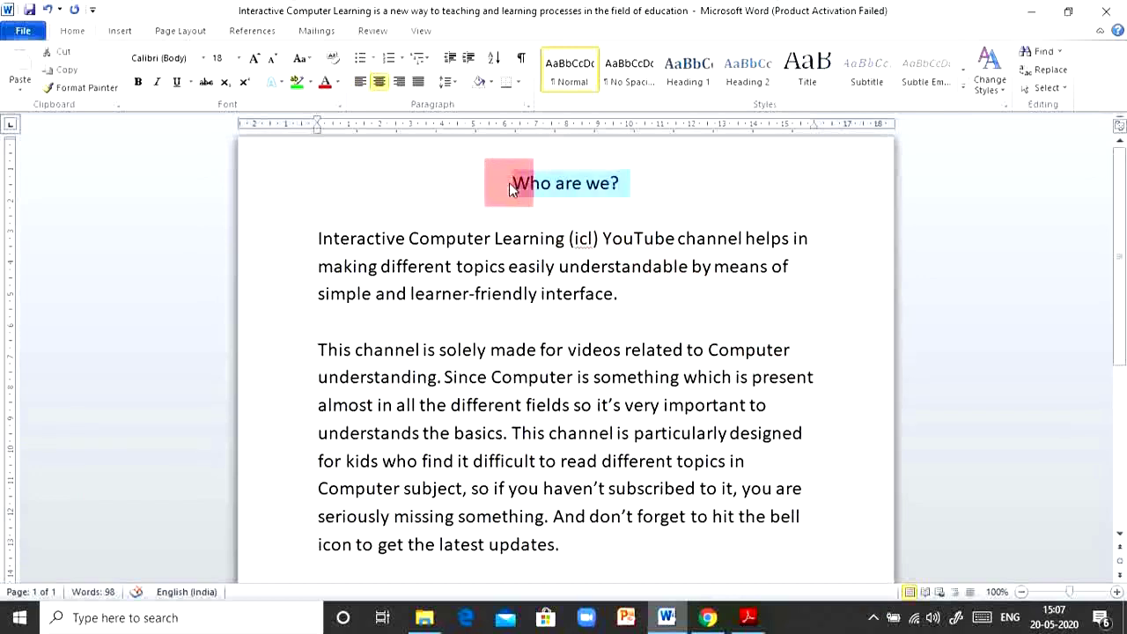
{"action": "left_click", "coordinate": [682, 210]}
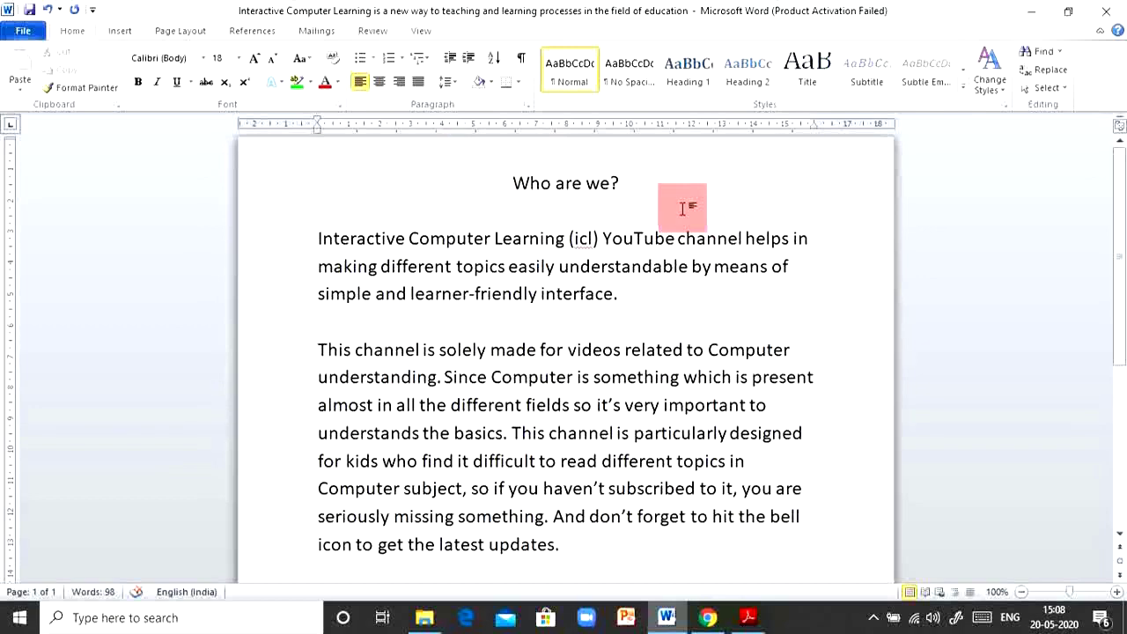
{"action": "triple_click", "coordinate": [510, 185]}
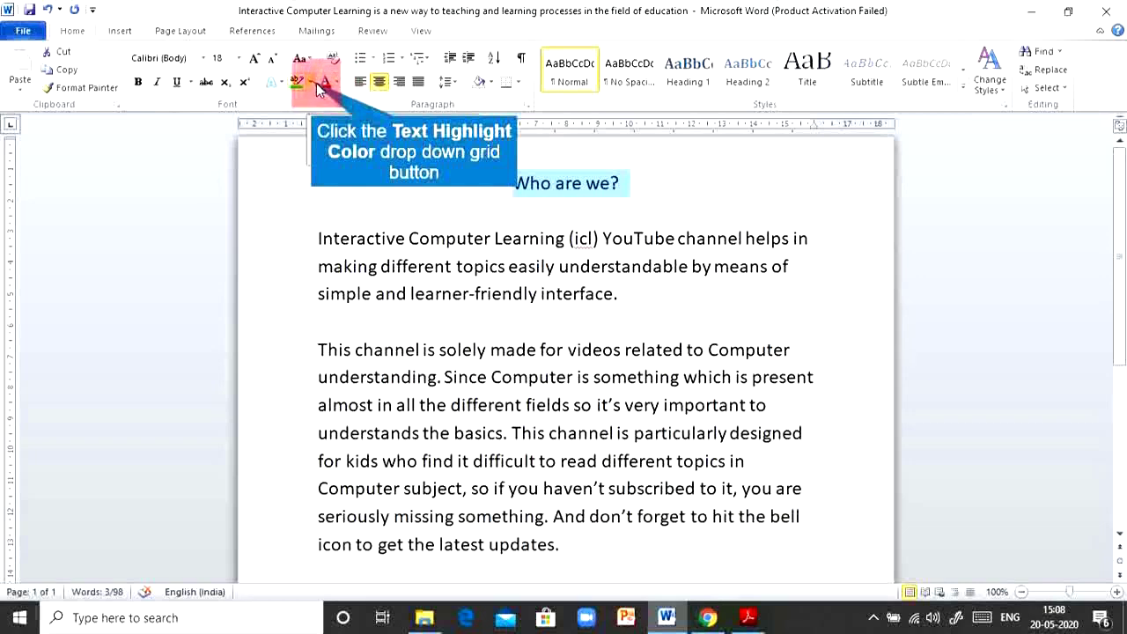
{"action": "left_click", "coordinate": [312, 81]}
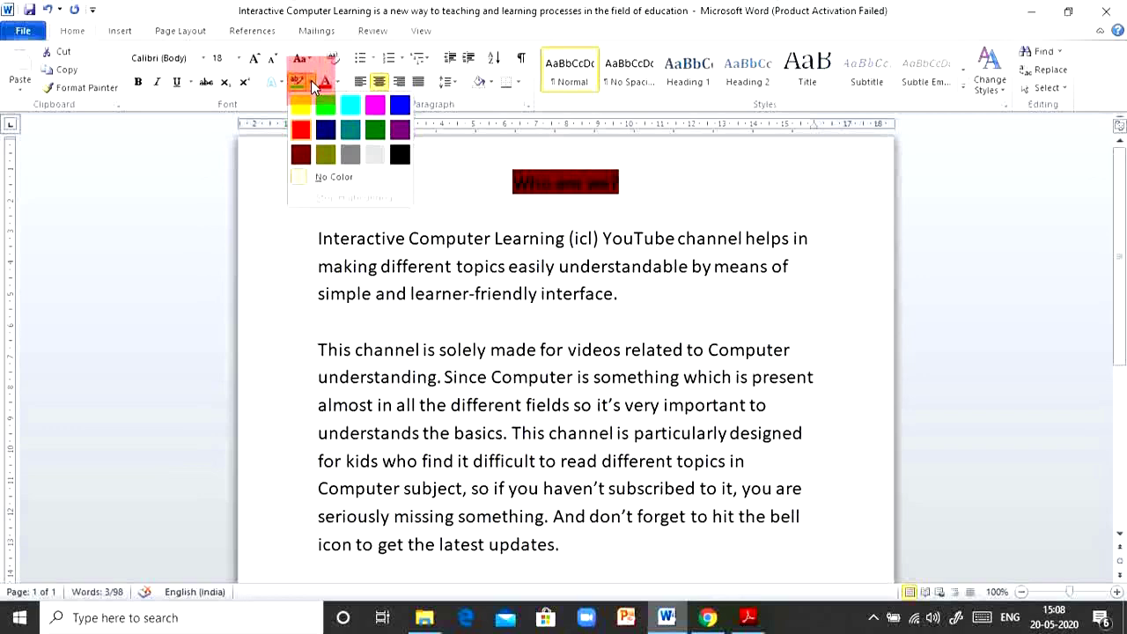
{"action": "left_click", "coordinate": [311, 80]}
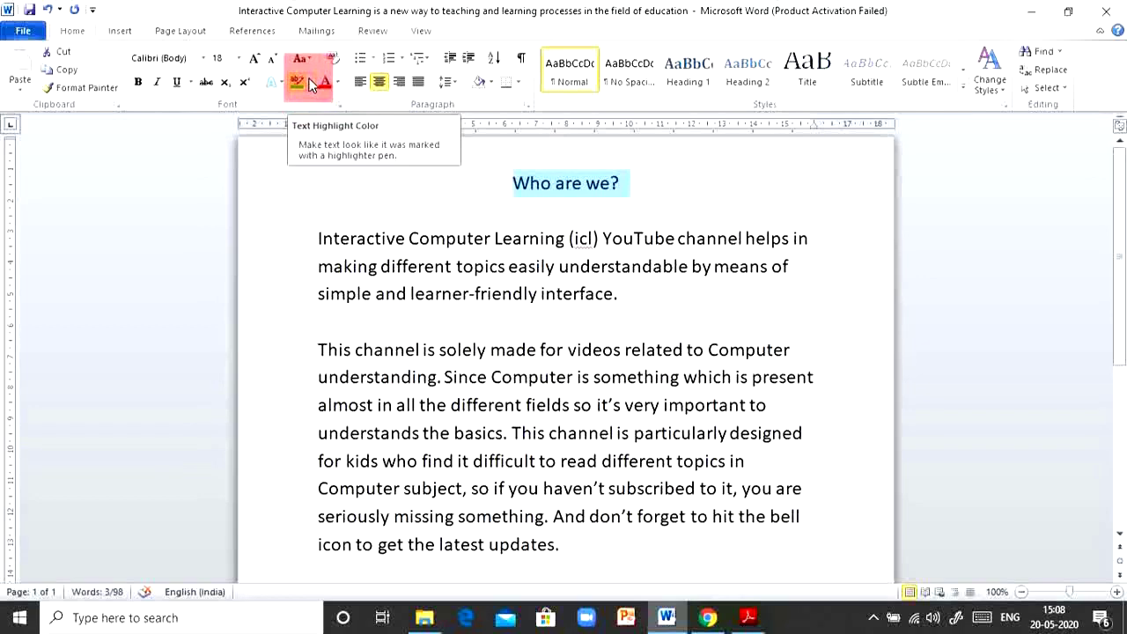
{"action": "left_click", "coordinate": [311, 83]}
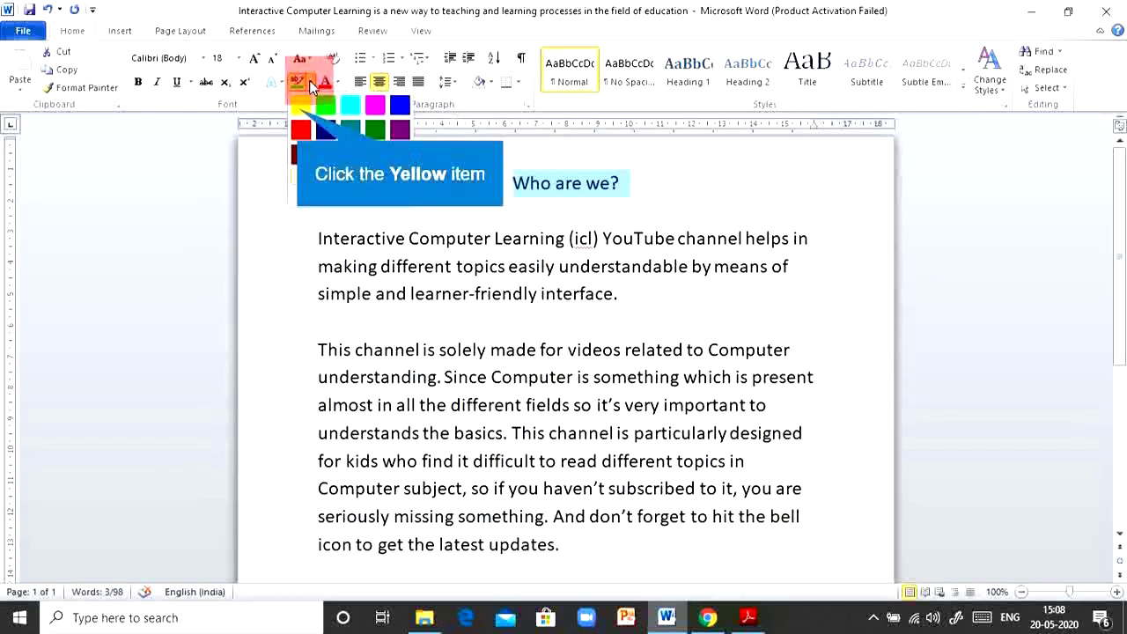
{"action": "left_click", "coordinate": [299, 105]}
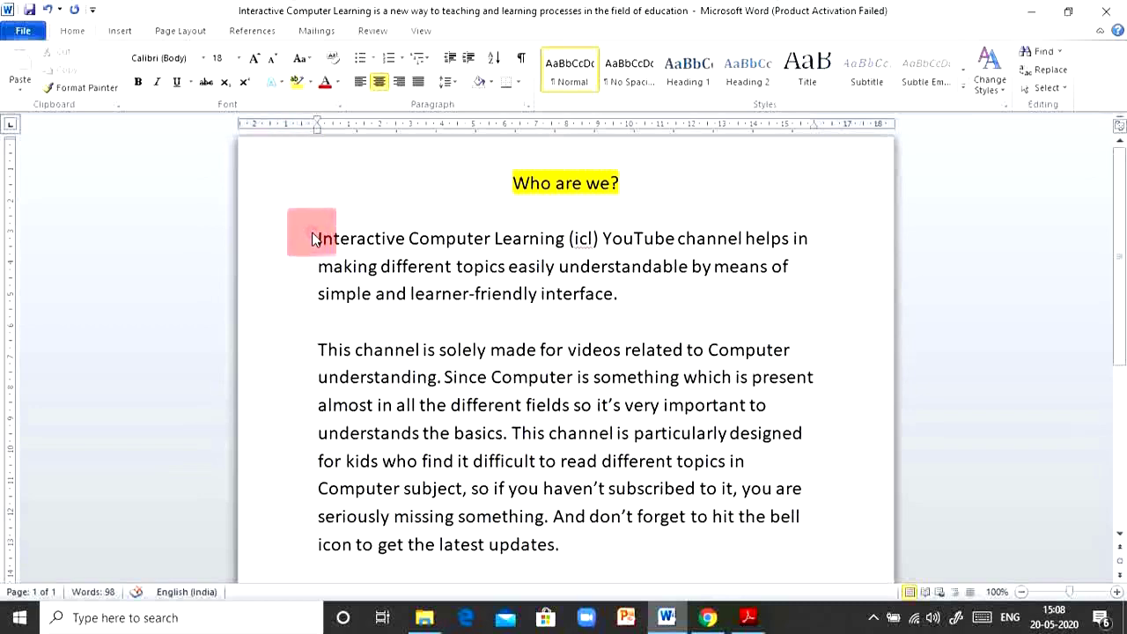
Select the whole first paragraph and bring up the Text Effects gallery.
{"action": "left_click_drag", "start_coordinate": [313, 240], "coordinate": [674, 282]}
{"action": "left_click", "coordinate": [684, 294]}
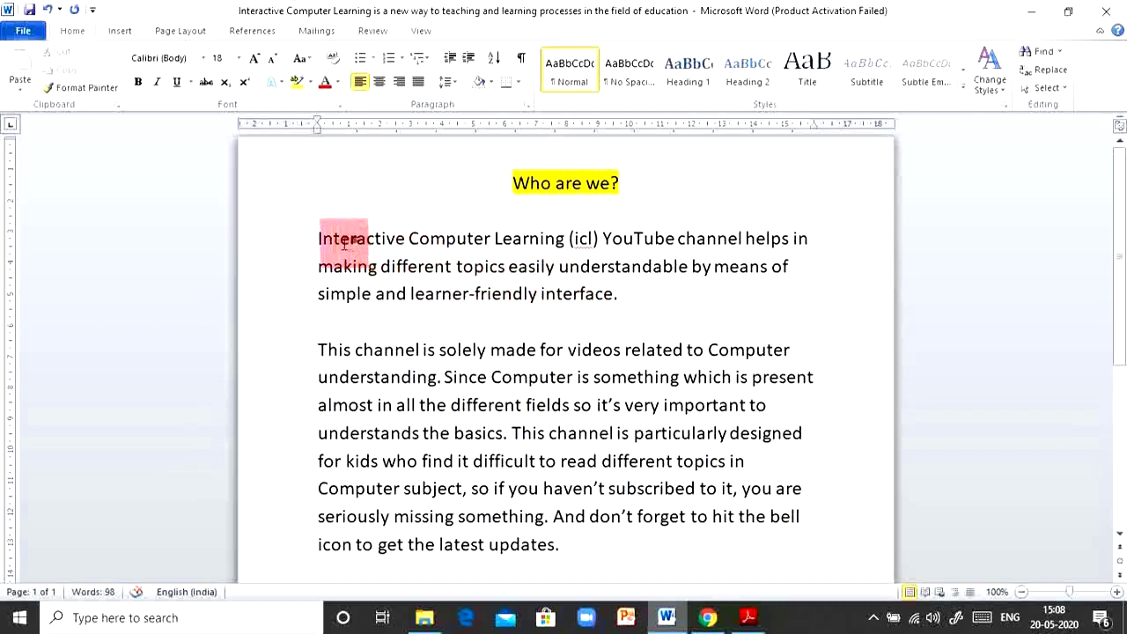
{"action": "left_click_drag", "start_coordinate": [317, 238], "coordinate": [802, 301]}
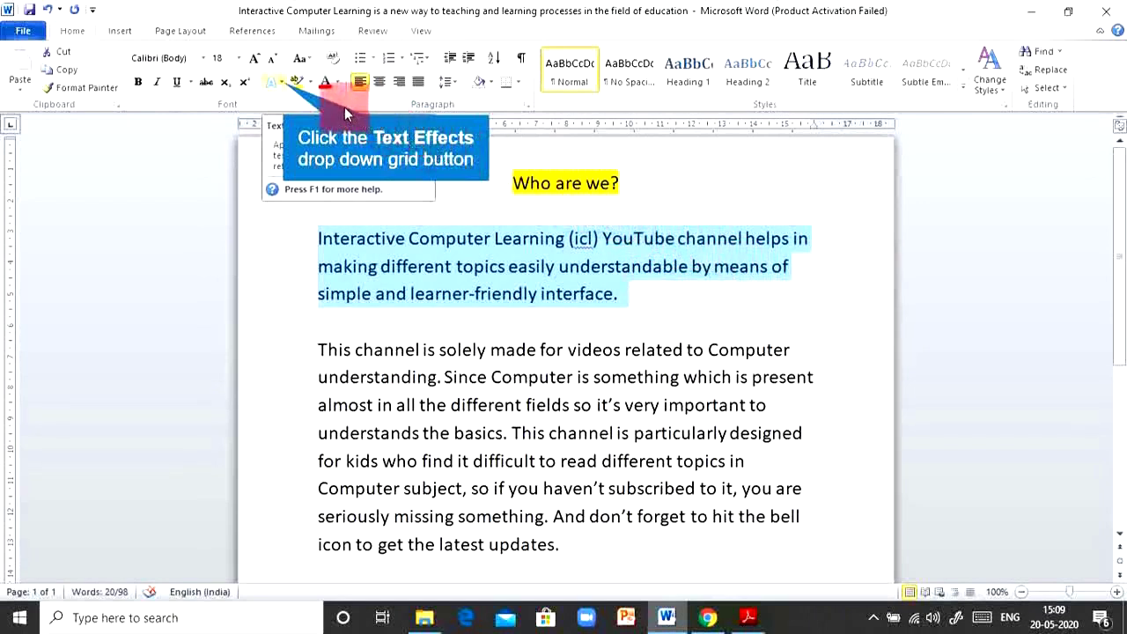
{"action": "left_click", "coordinate": [282, 83]}
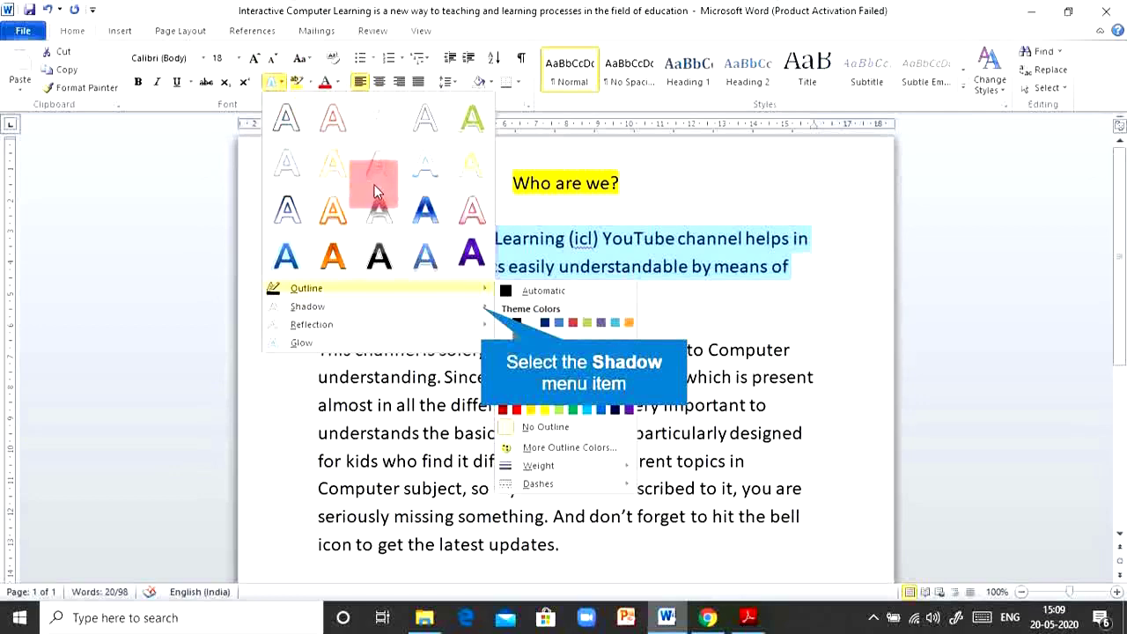
Apply the Olive Green glow variation to the first paragraph.
{"action": "left_click", "coordinate": [482, 313]}
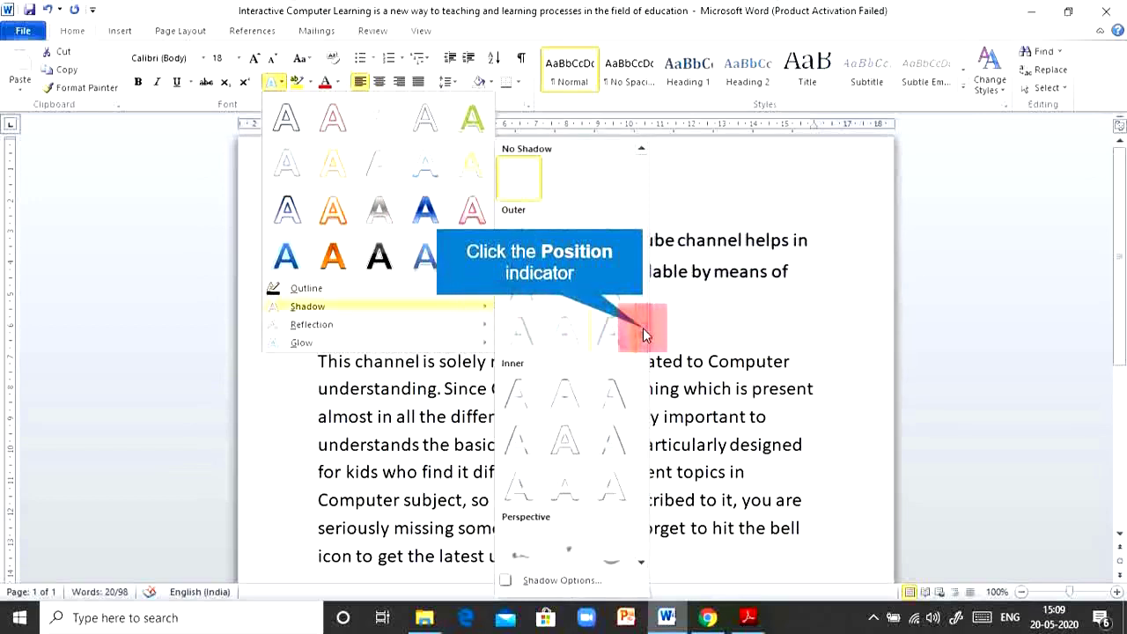
{"action": "left_click_drag", "start_coordinate": [640, 327], "coordinate": [638, 416]}
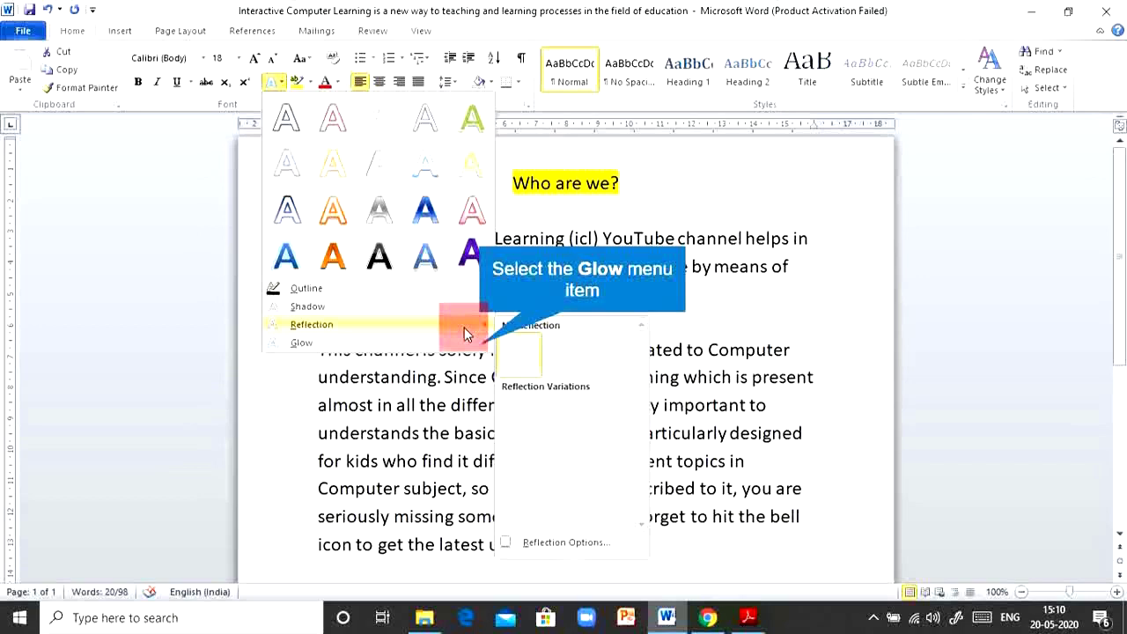
{"action": "left_click", "coordinate": [465, 332]}
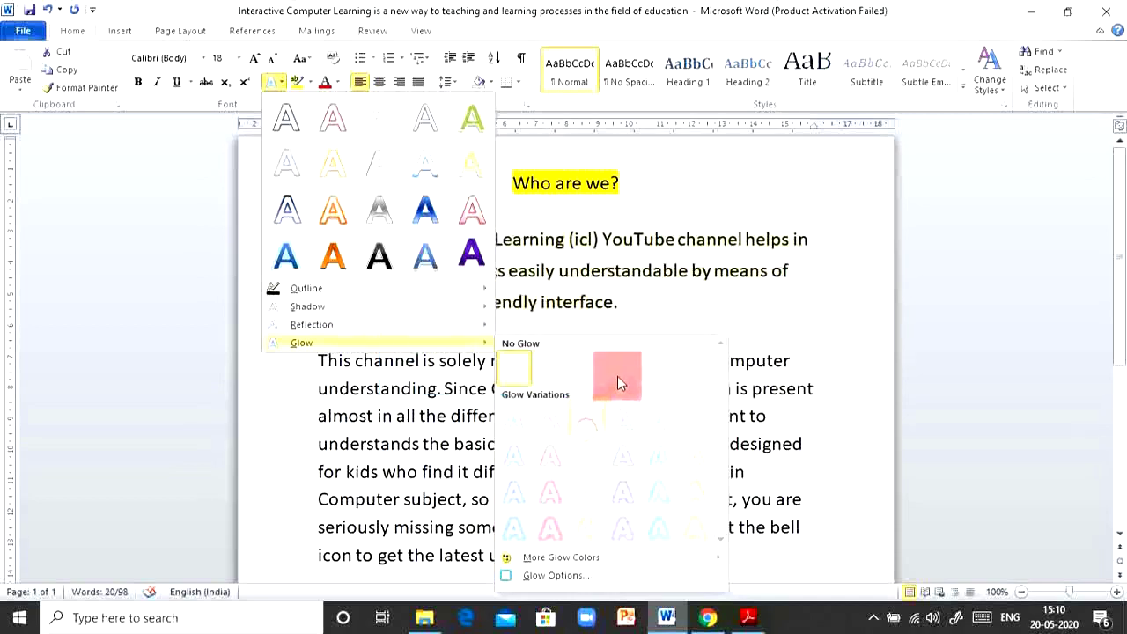
{"action": "left_click", "coordinate": [648, 322]}
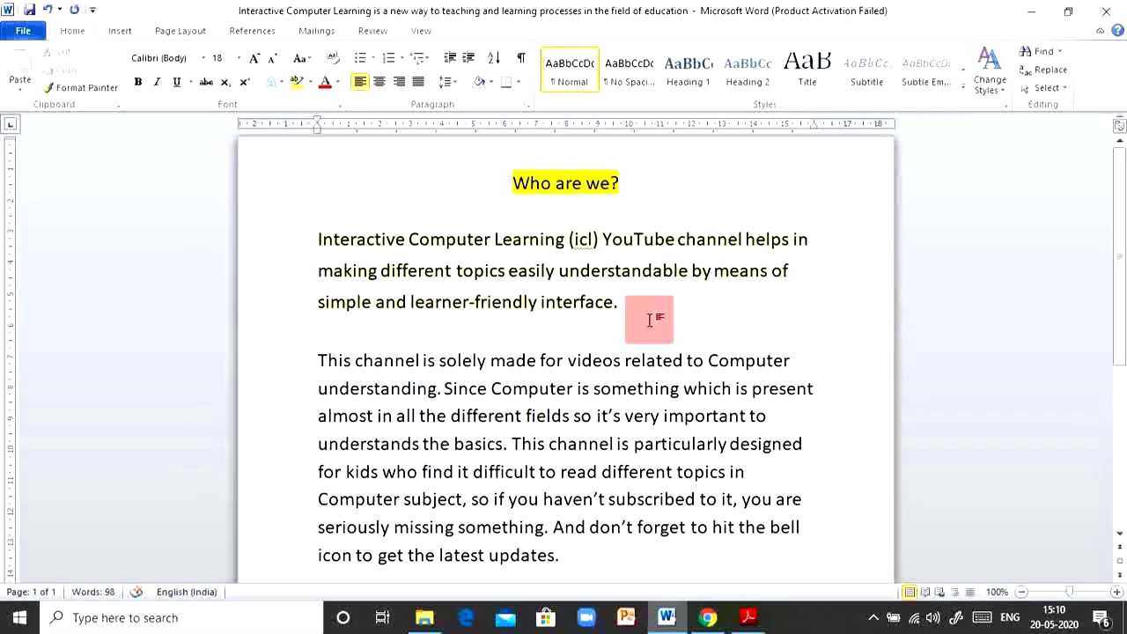
Select the lowercase word 'icl' inside the parentheses of the first paragraph.
{"action": "double_click", "coordinate": [582, 238]}
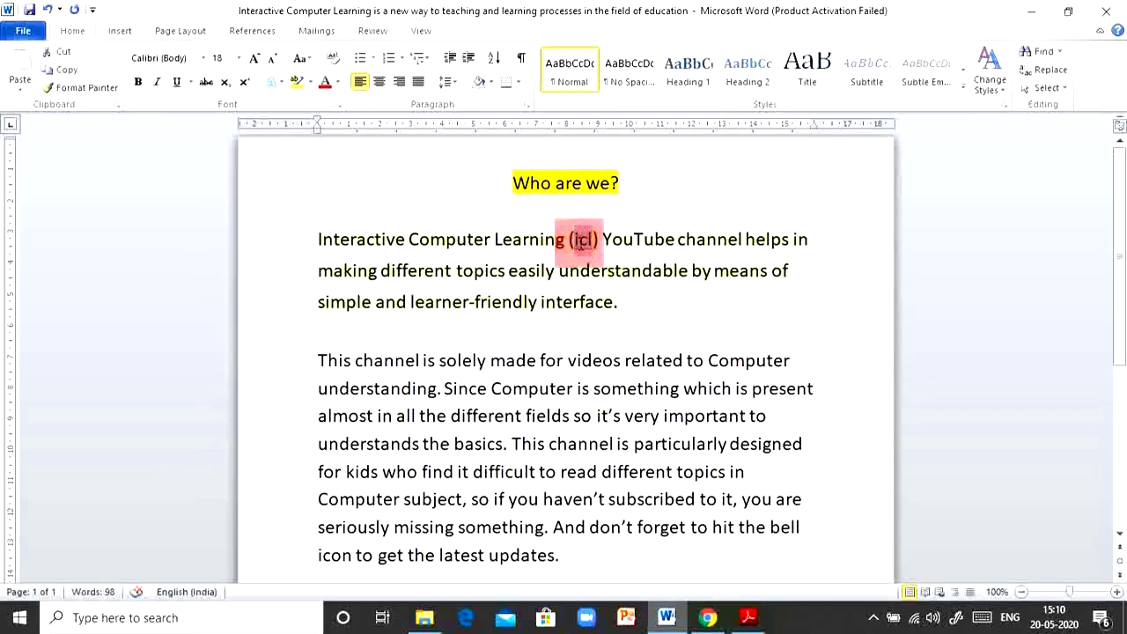
{"action": "left_click", "coordinate": [660, 306]}
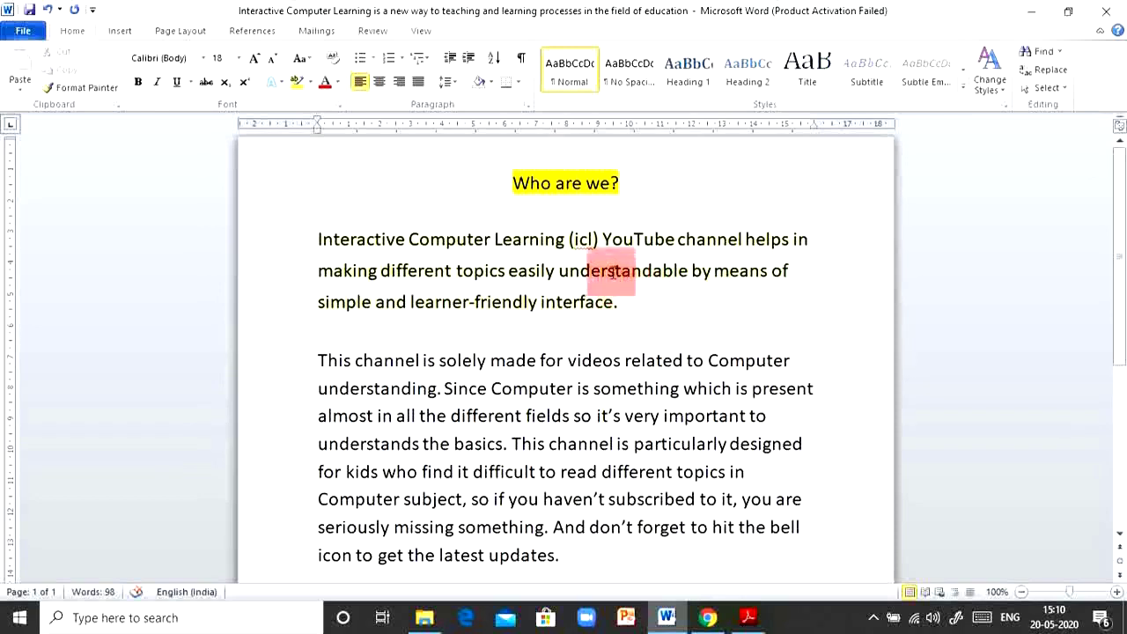
{"action": "double_click", "coordinate": [574, 243]}
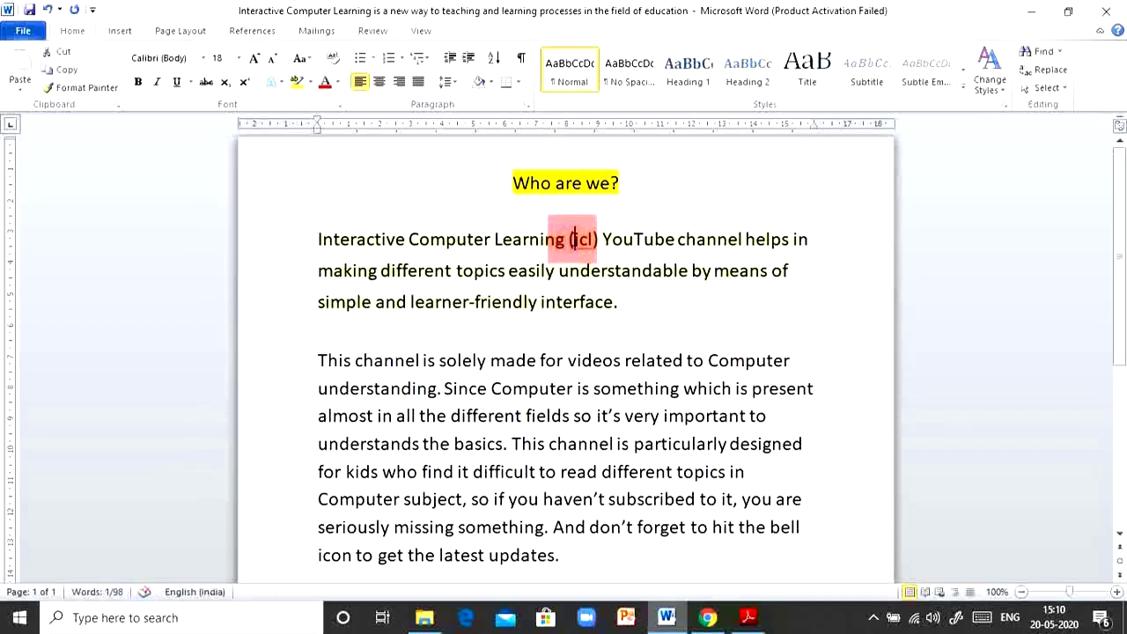
{"action": "left_click", "coordinate": [581, 240]}
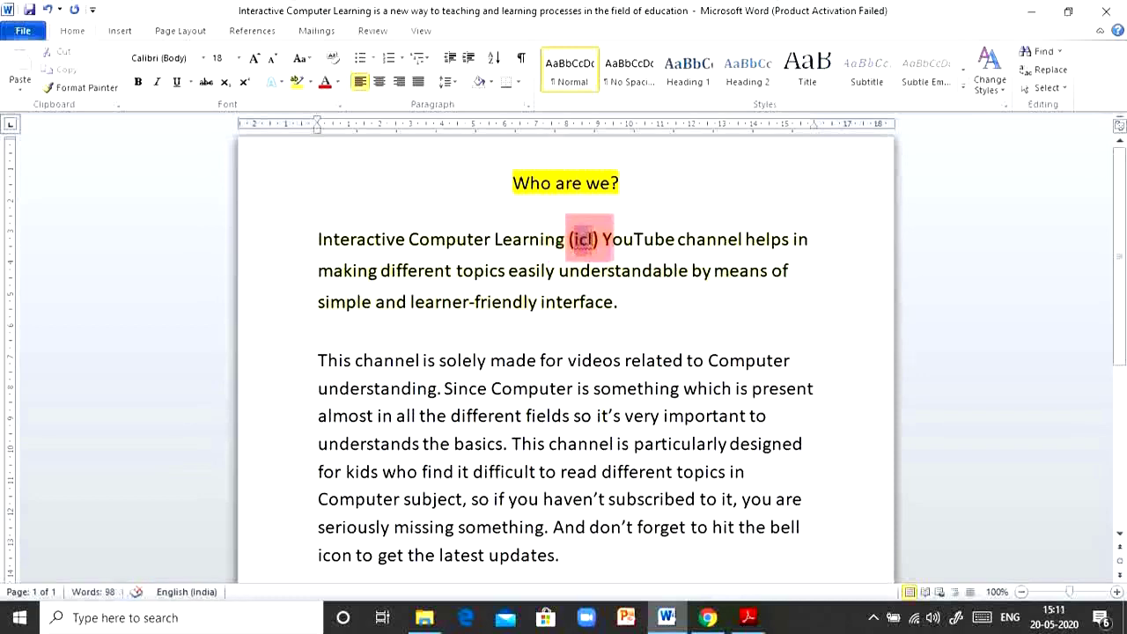
{"action": "double_click", "coordinate": [586, 240]}
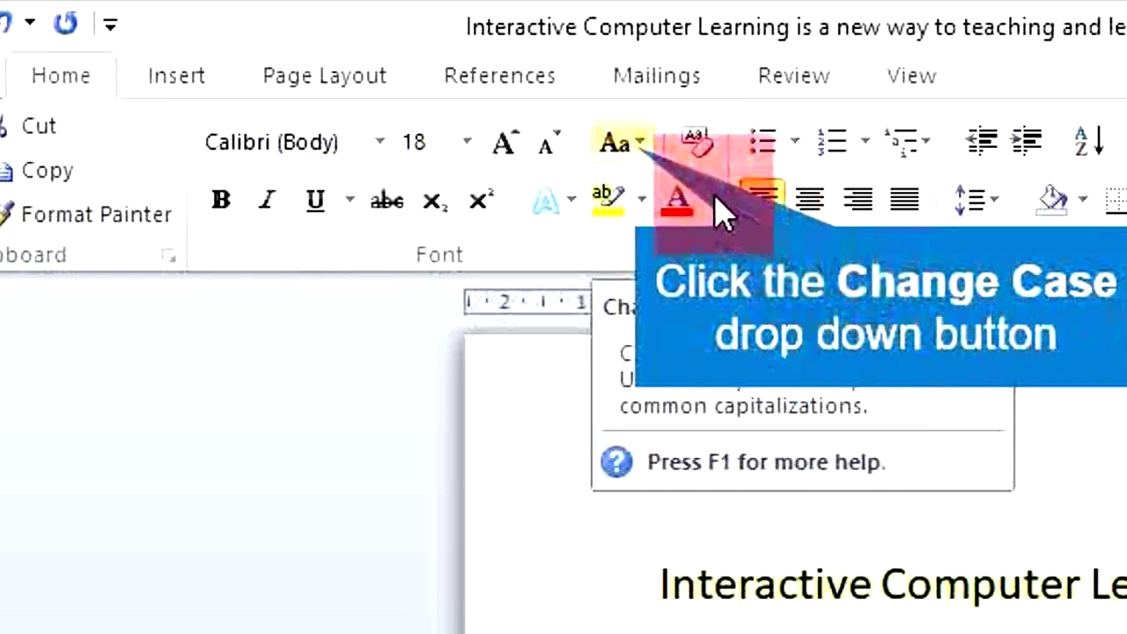
Change the case of 'icl' to UPPERCASE so it reads '(ICL)'.
{"action": "left_click", "coordinate": [640, 143]}
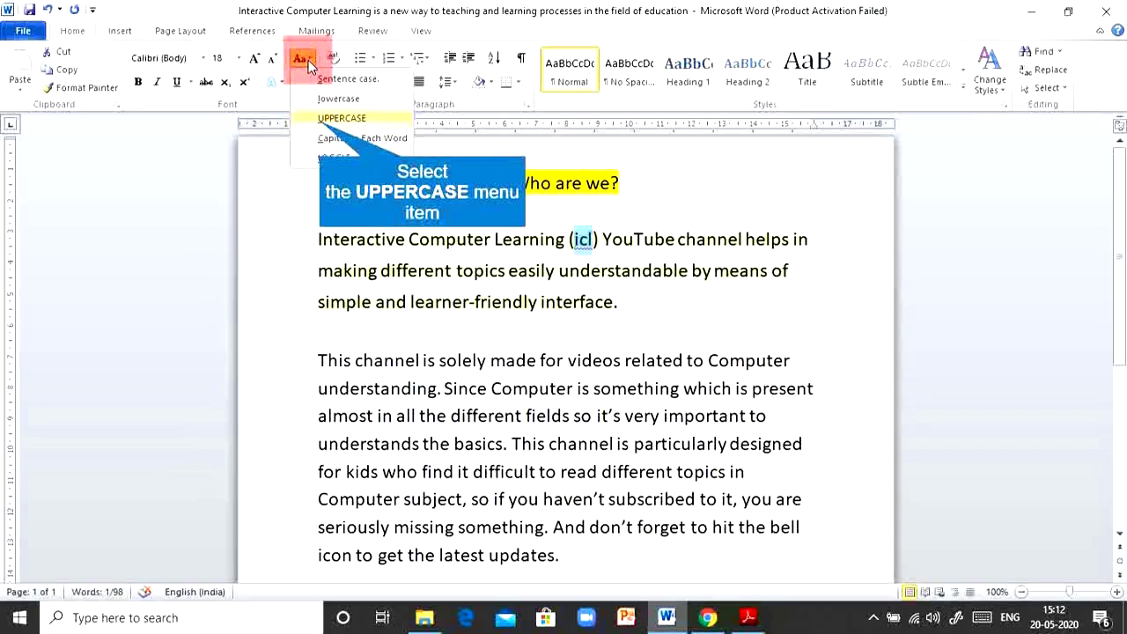
{"action": "left_click", "coordinate": [342, 118]}
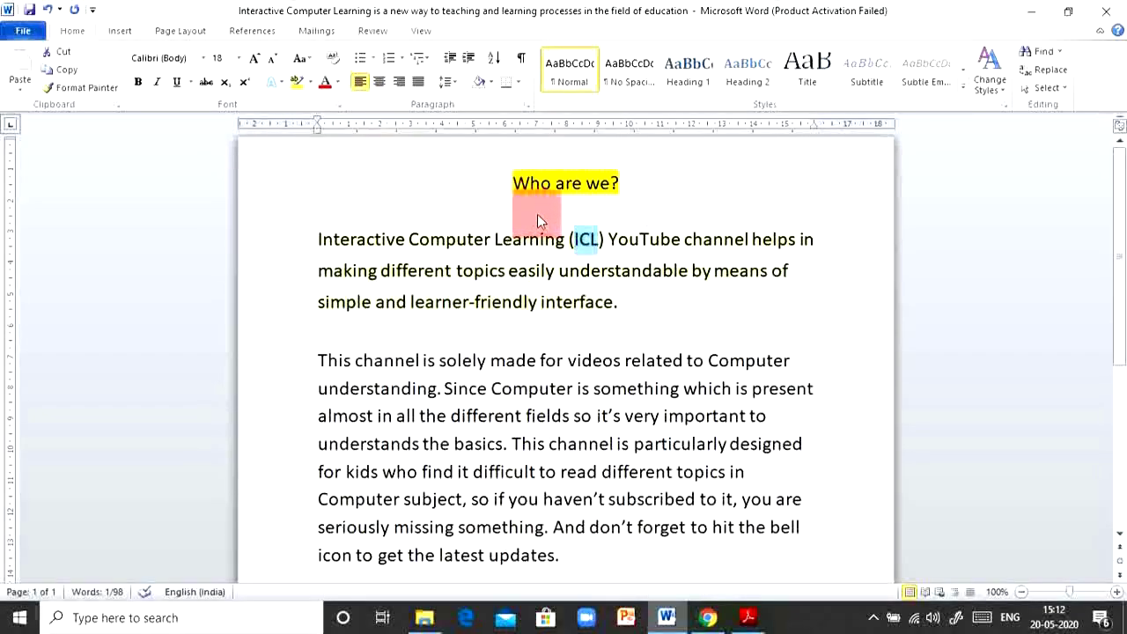
{"action": "left_click", "coordinate": [627, 252]}
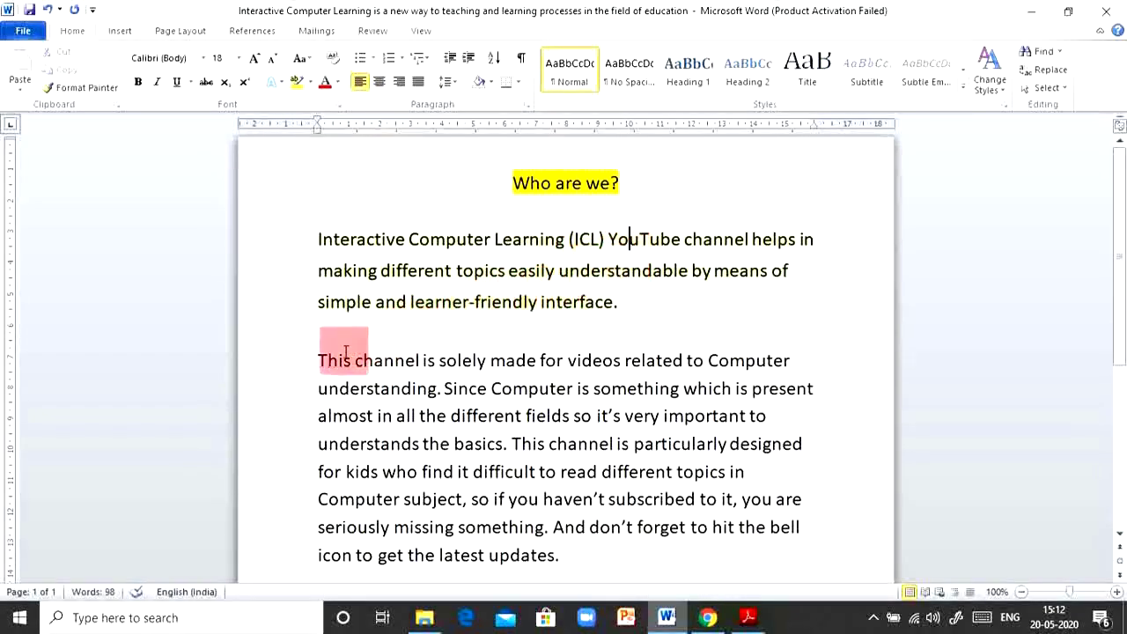
Apply Capitalize Each Word to the last paragraph, giving 'This Channel Is Solely Made For Videos…'.
{"action": "left_click_drag", "start_coordinate": [315, 361], "coordinate": [830, 554]}
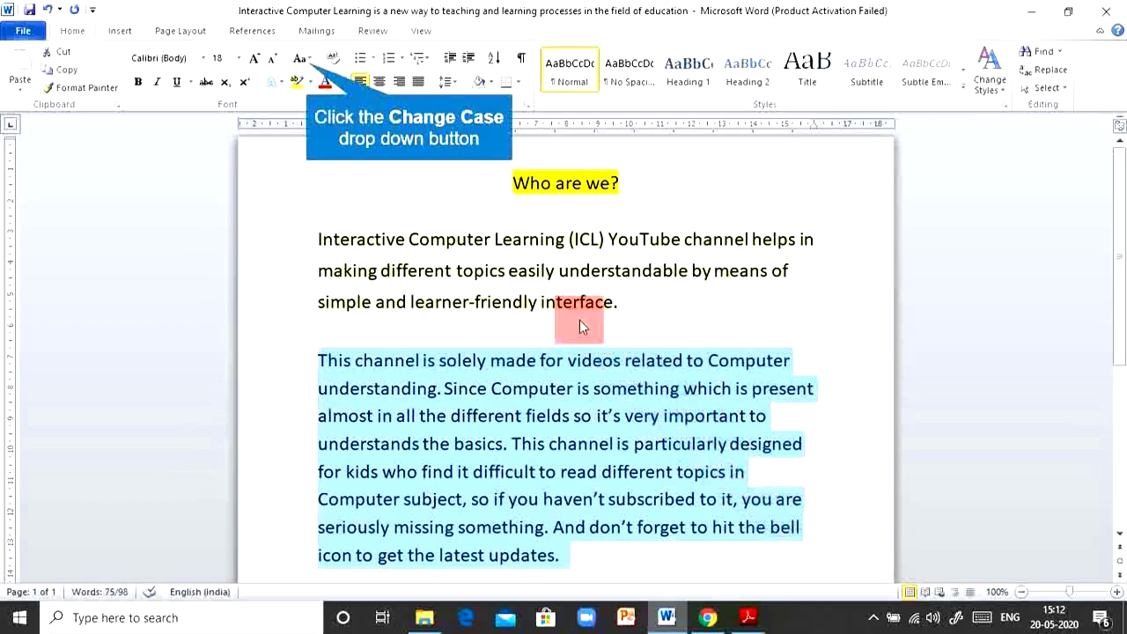
{"action": "left_click", "coordinate": [303, 61]}
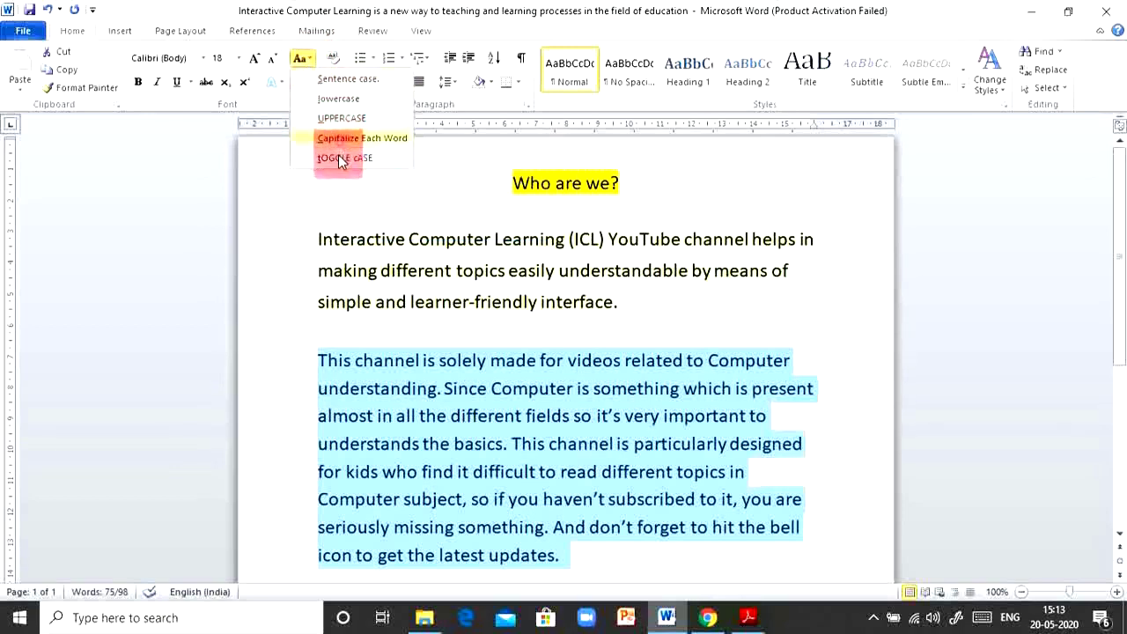
{"action": "key", "text": "Return"}
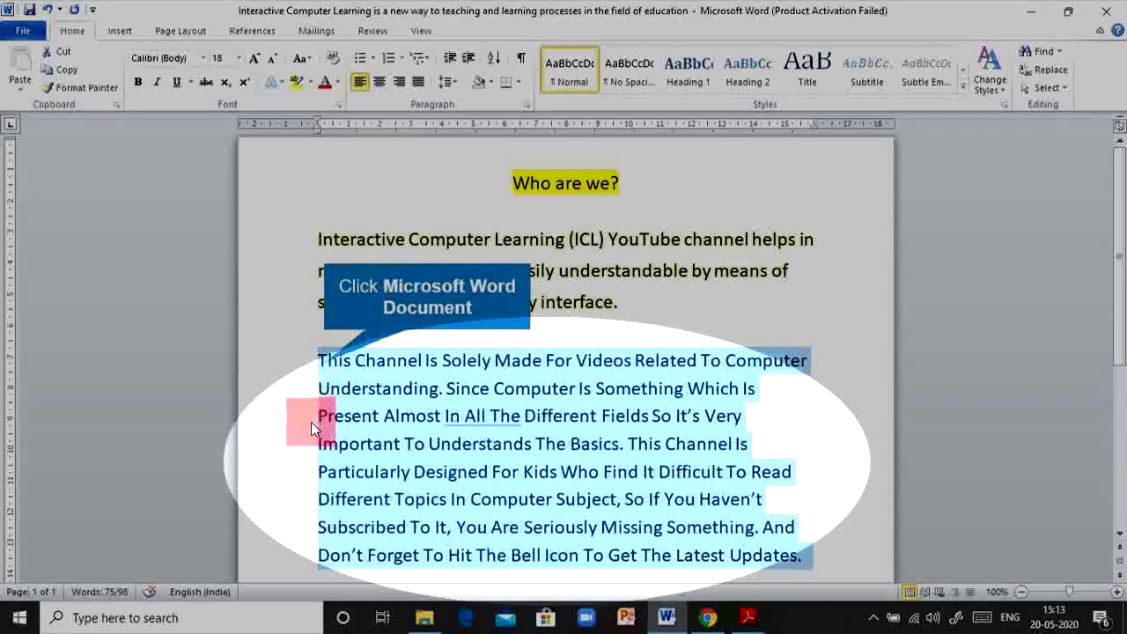
{"action": "double_click", "coordinate": [324, 361]}
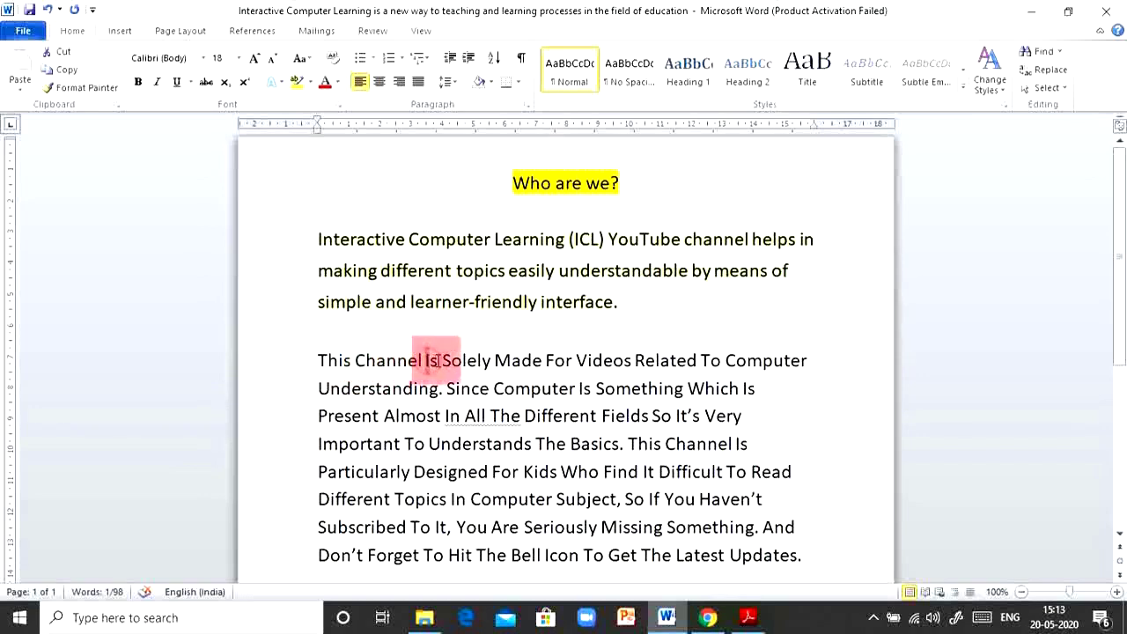
{"action": "left_click", "coordinate": [811, 437]}
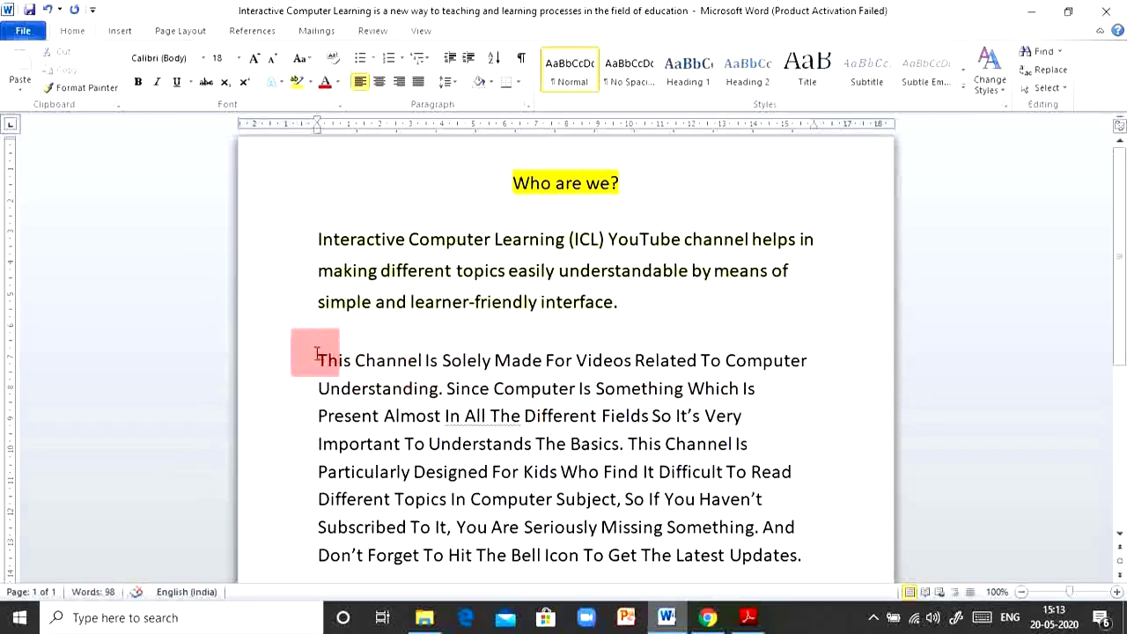
Apply tOGGLE cASE to the whole last paragraph, giving 'tHIS cHANNEL iS sOLELY…'.
{"action": "left_click_drag", "start_coordinate": [316, 354], "coordinate": [803, 553]}
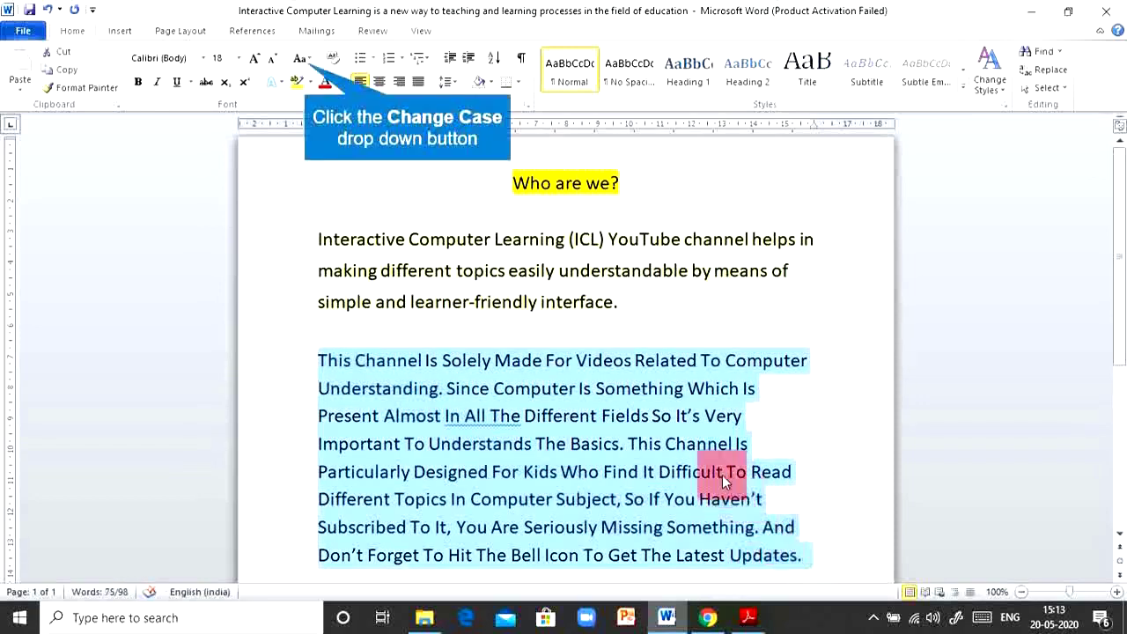
{"action": "left_click", "coordinate": [304, 63]}
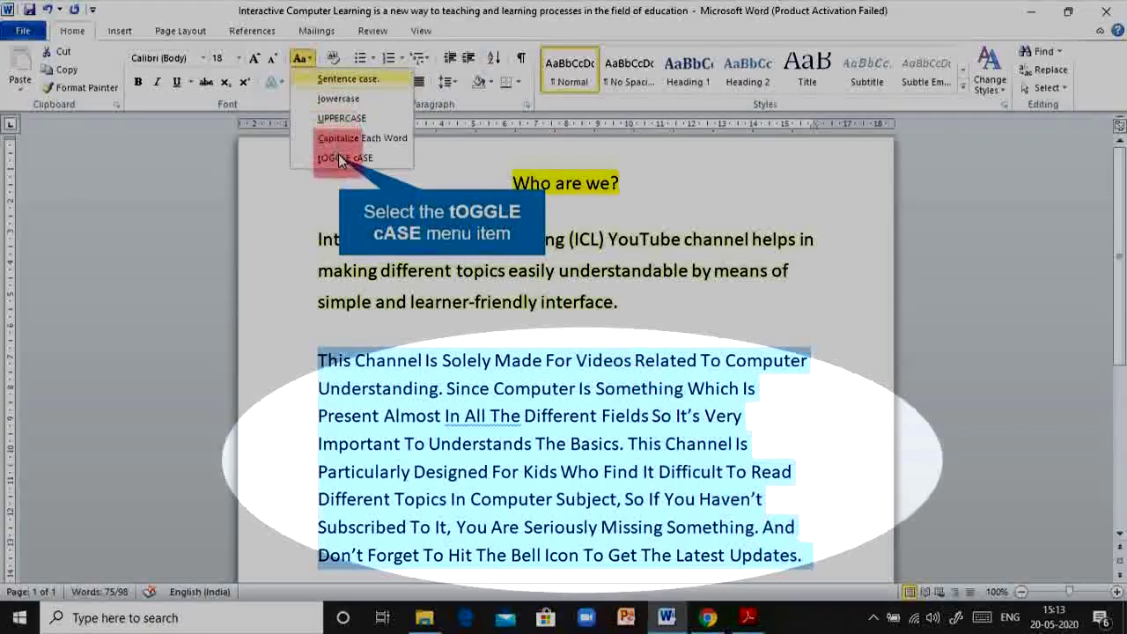
{"action": "left_click", "coordinate": [339, 158]}
{"action": "left_click", "coordinate": [286, 466]}
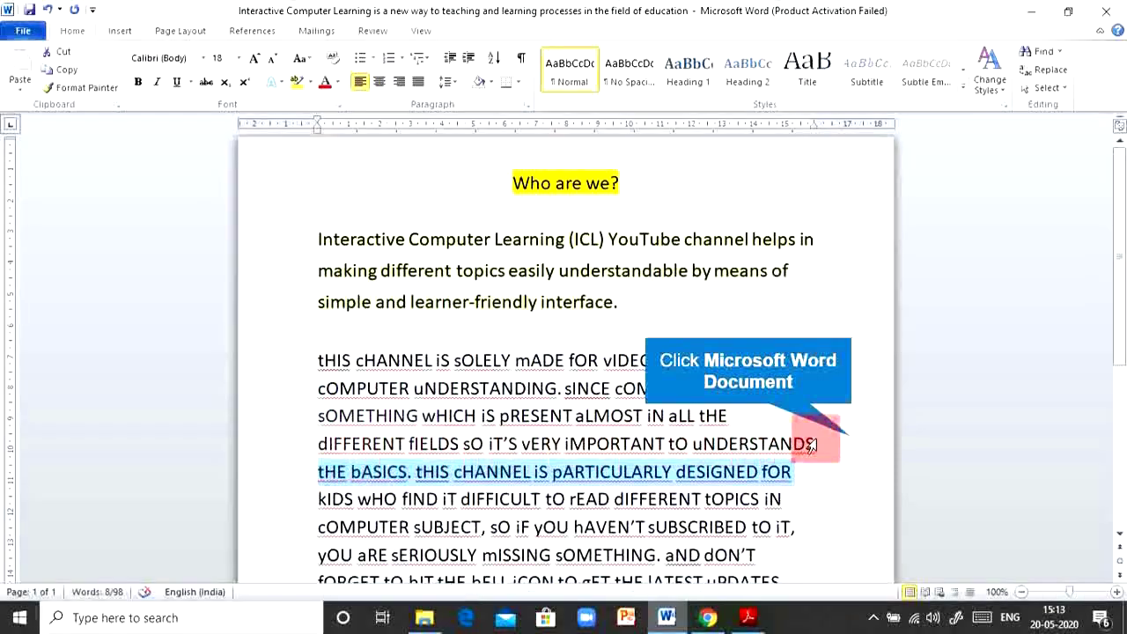
{"action": "left_click", "coordinate": [817, 443]}
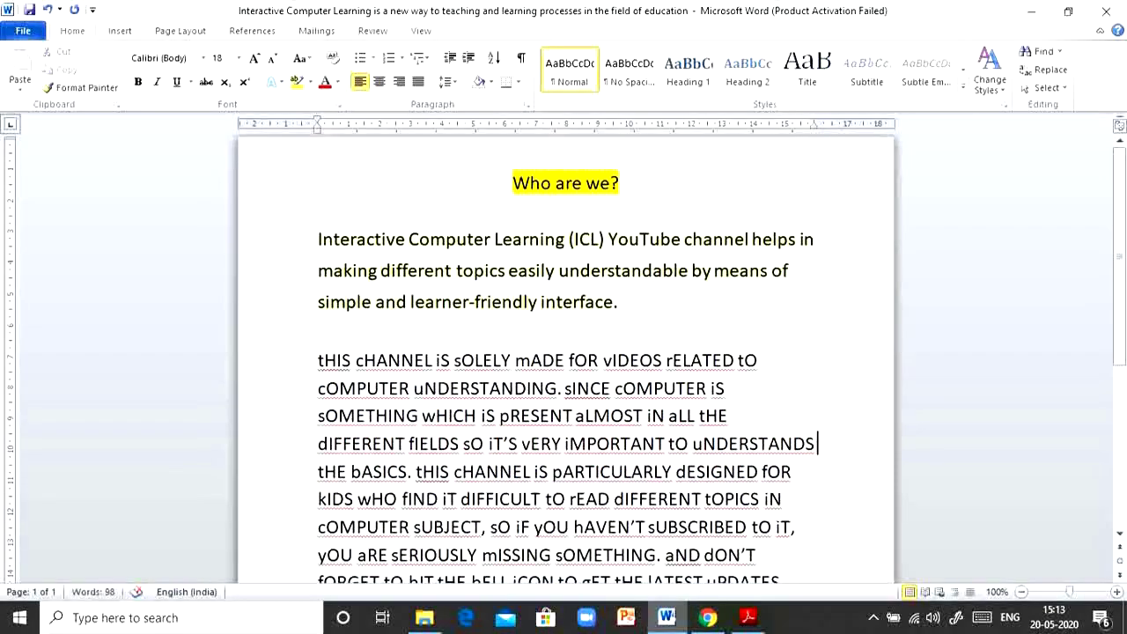